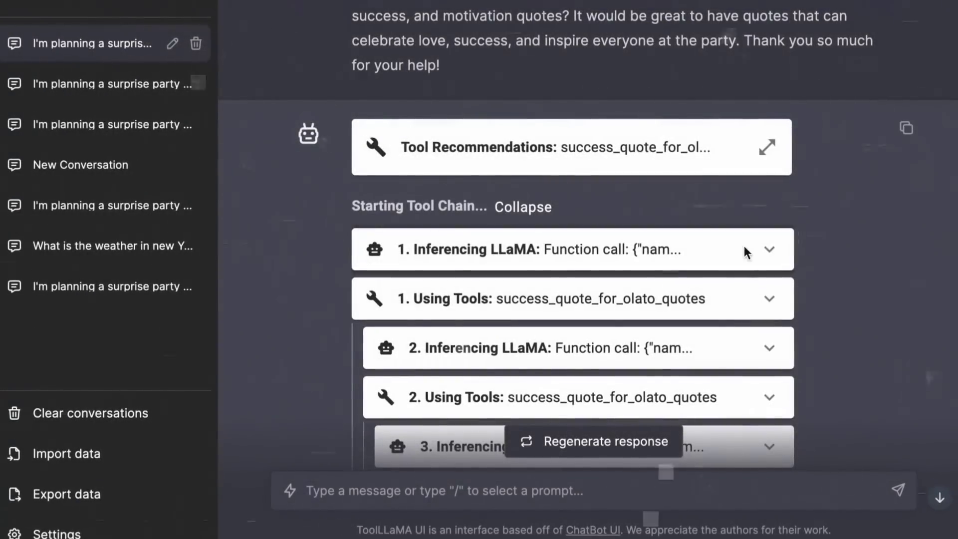
# Step: Expand '1. Inferencing LLaMA' and review its function call and message history
pyautogui.click(770, 245)
pyautogui.click(514, 161)
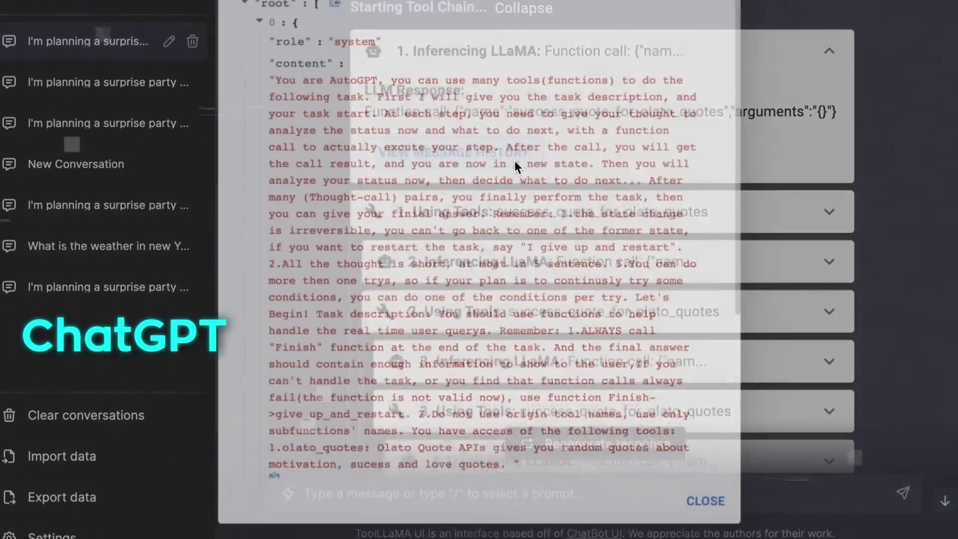
pyautogui.scroll(-1, 630, 498)
pyautogui.scroll(-3, 655, 466)
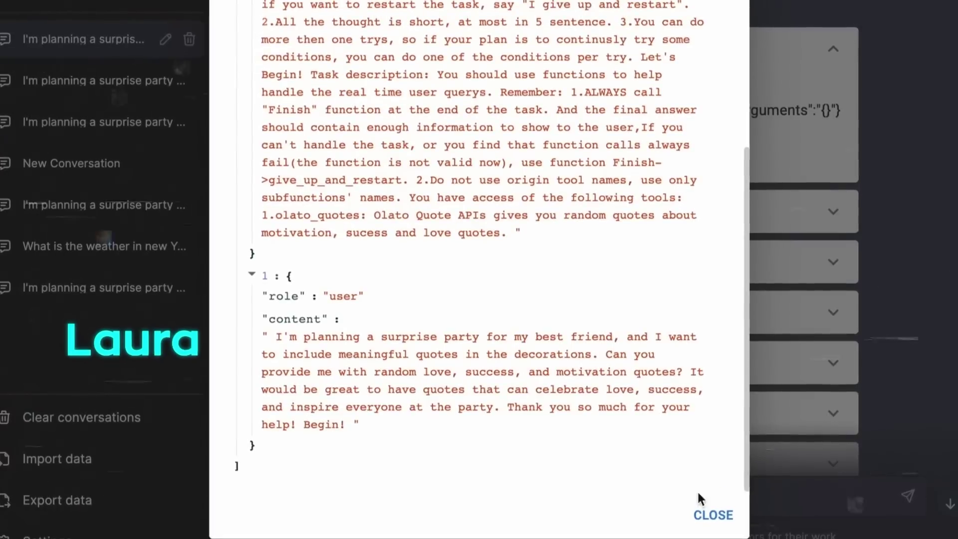
pyautogui.click(712, 512)
# Step: Expand '1. Using Tools' to show the Roy T. Bennett quote and the success_quote_for_olato_quotes schema
pyautogui.click(841, 215)
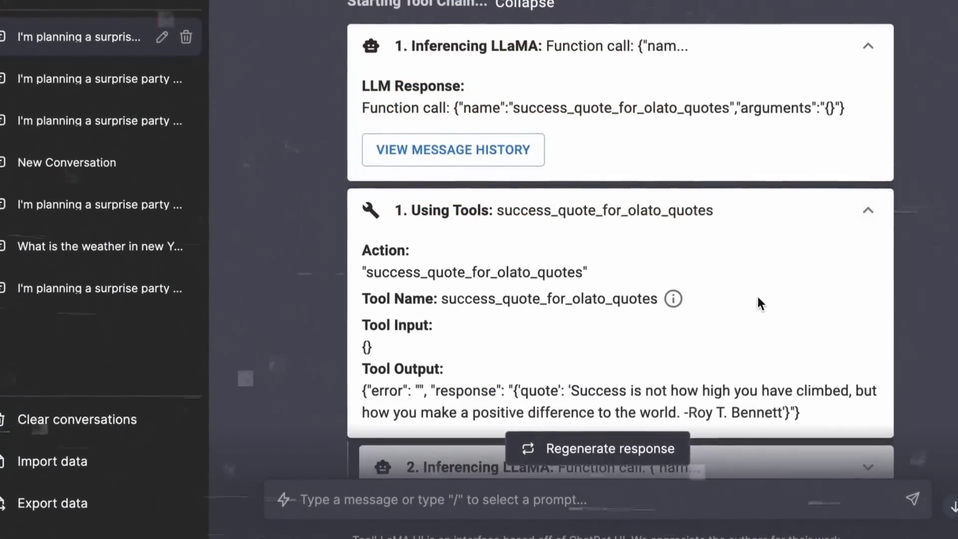
pyautogui.scroll(-2, 756, 294)
pyautogui.click(673, 146)
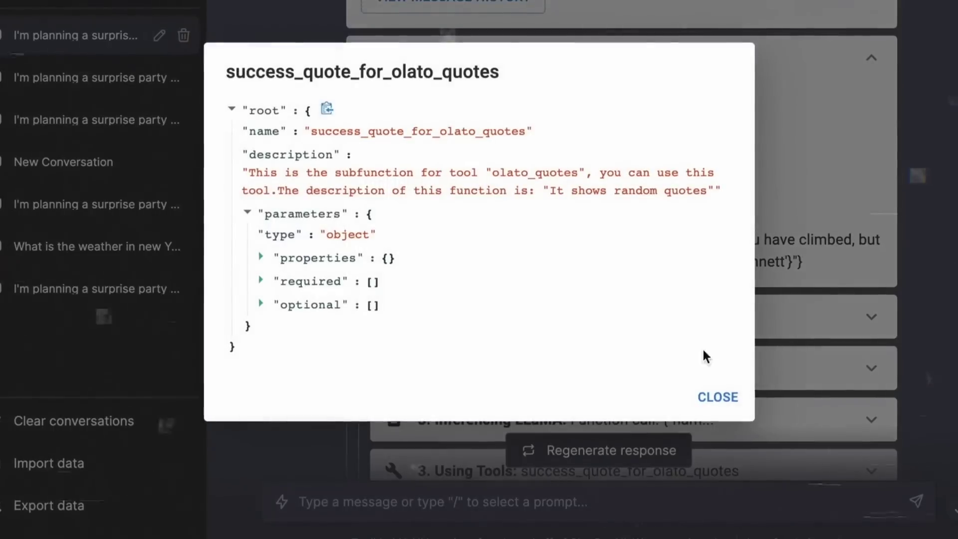
pyautogui.click(729, 396)
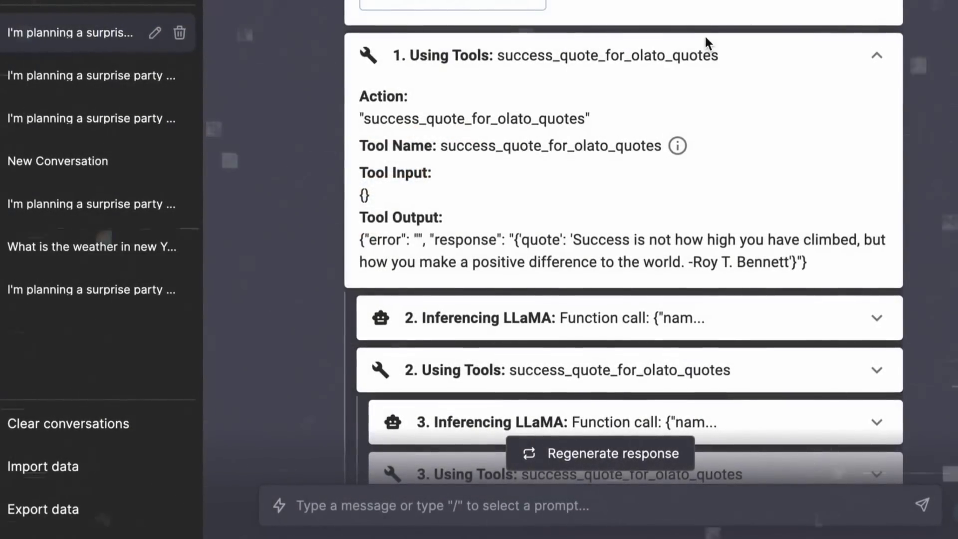